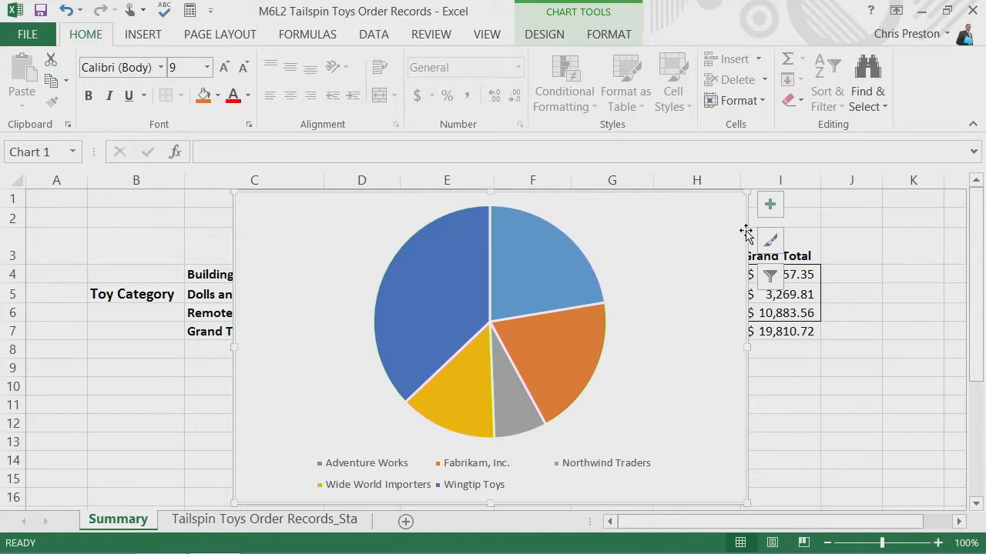
- Change the chart type of the customer pie chart on the Summary sheet to 3-D Pie
{"action": "left_click", "coordinate": [551, 40]}
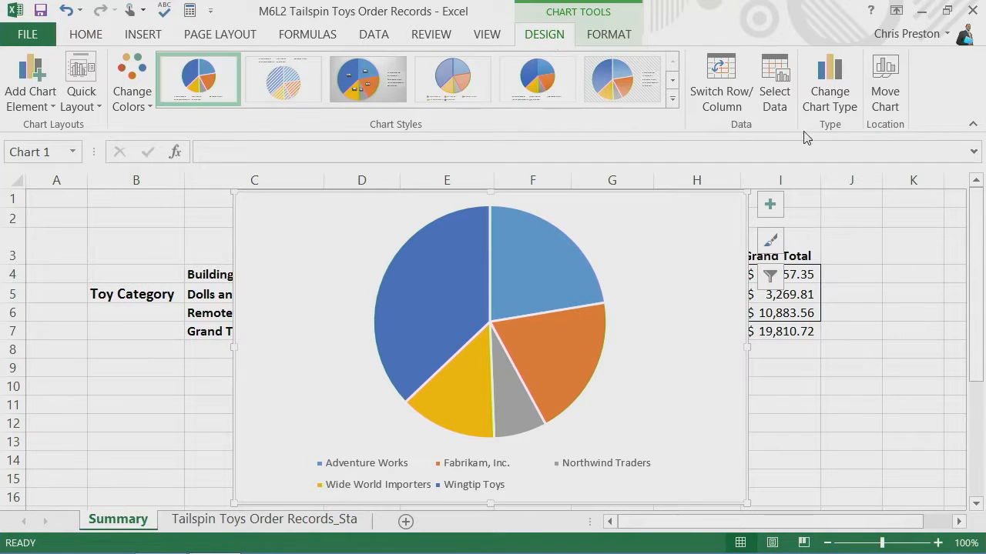
{"action": "left_click", "coordinate": [830, 85]}
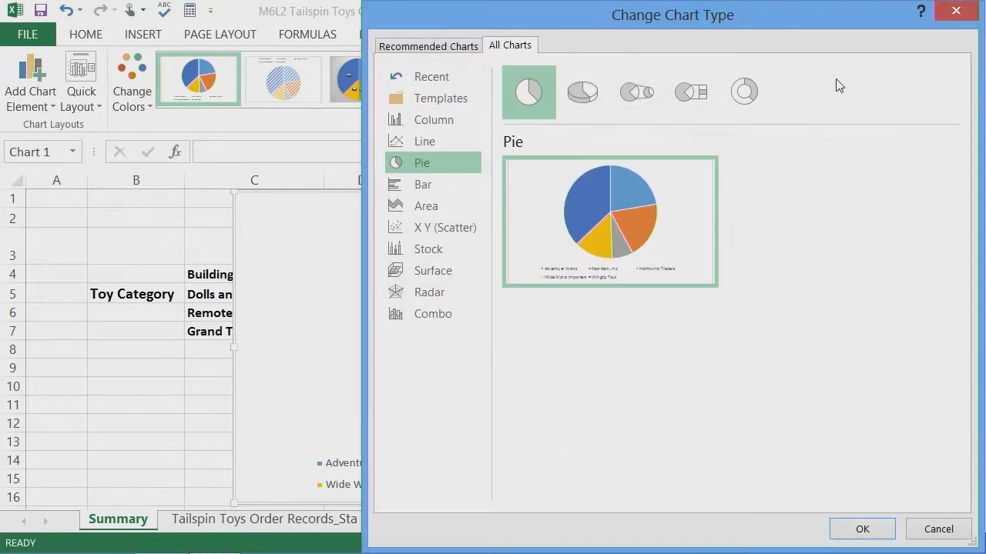
{"action": "left_click", "coordinate": [585, 96]}
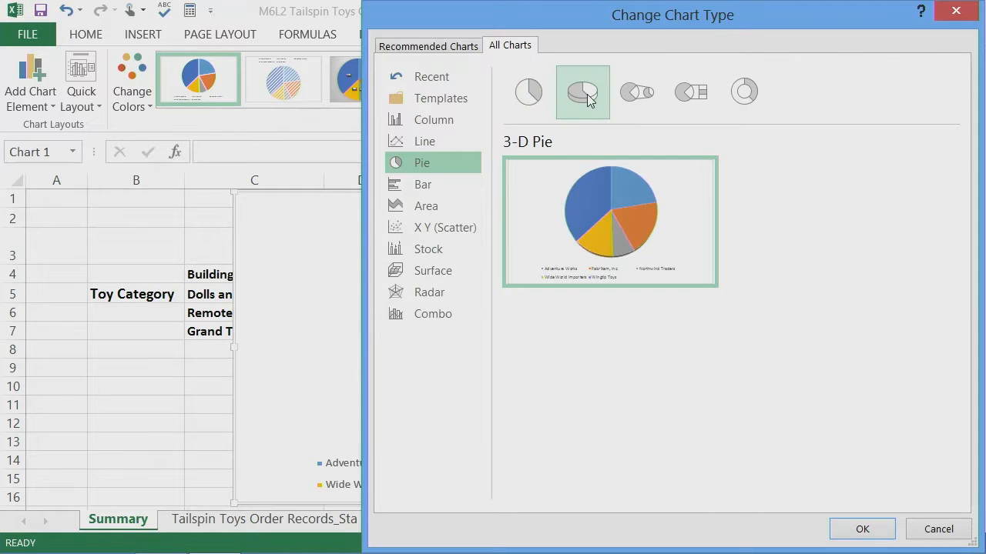
{"action": "left_click", "coordinate": [863, 529]}
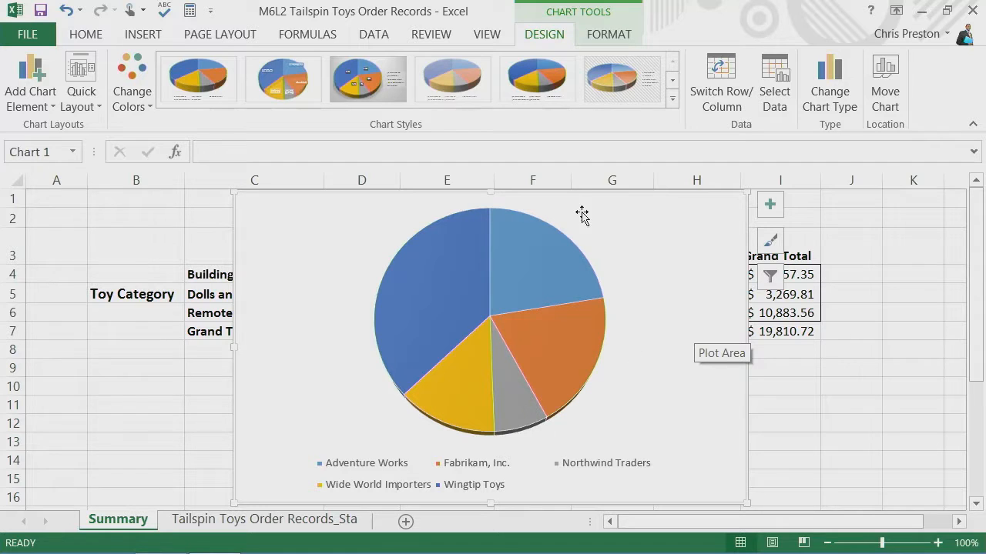
- Apply the outer shadow preset that casts its shadow to the left (180° angle) to the whole chart area
{"action": "right_click", "coordinate": [624, 291]}
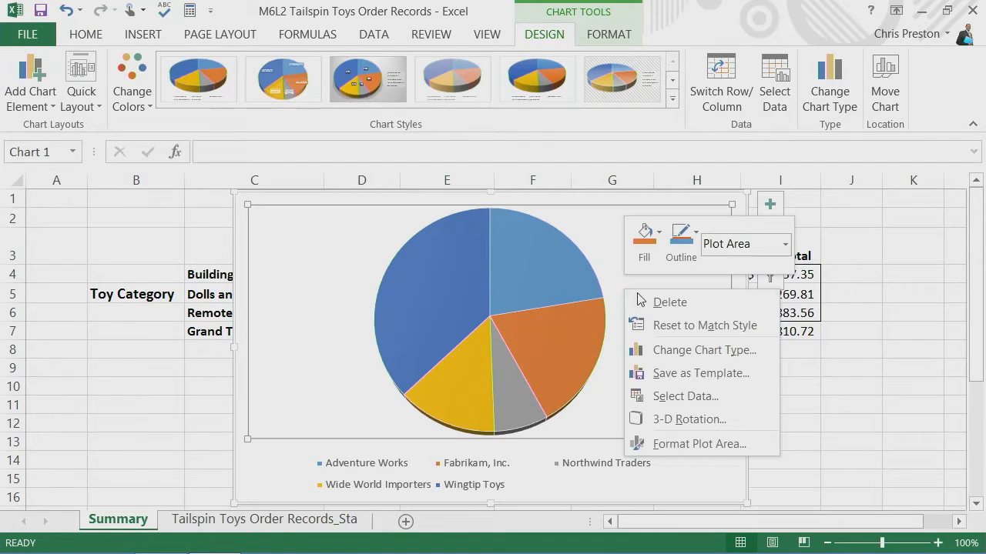
{"action": "left_click", "coordinate": [700, 422]}
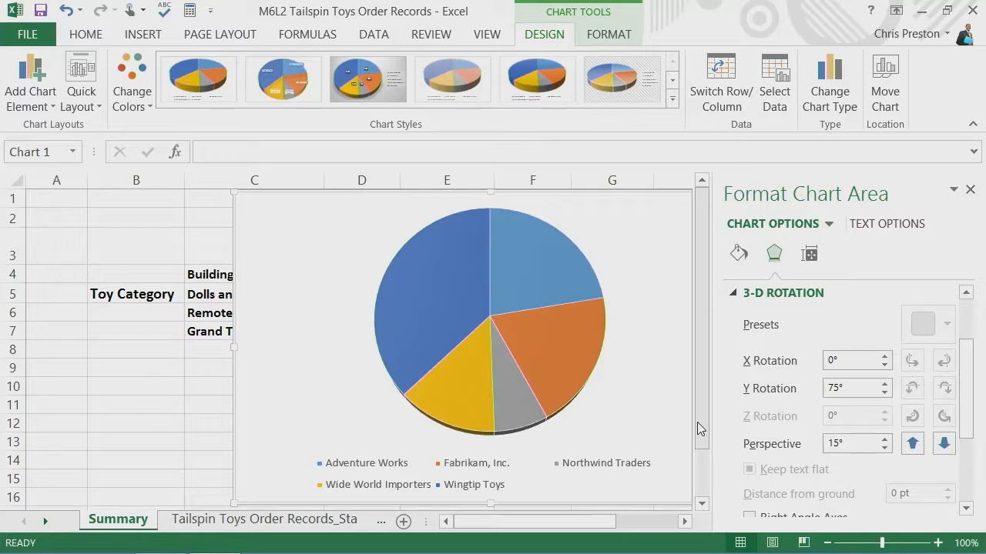
{"action": "mouse_move", "coordinate": [565, 528]}
{"action": "left_mouse_down"}
{"action": "mouse_move", "coordinate": [592, 528]}
{"action": "mouse_move", "coordinate": [582, 529]}
{"action": "left_mouse_up"}
{"action": "left_click", "coordinate": [736, 294]}
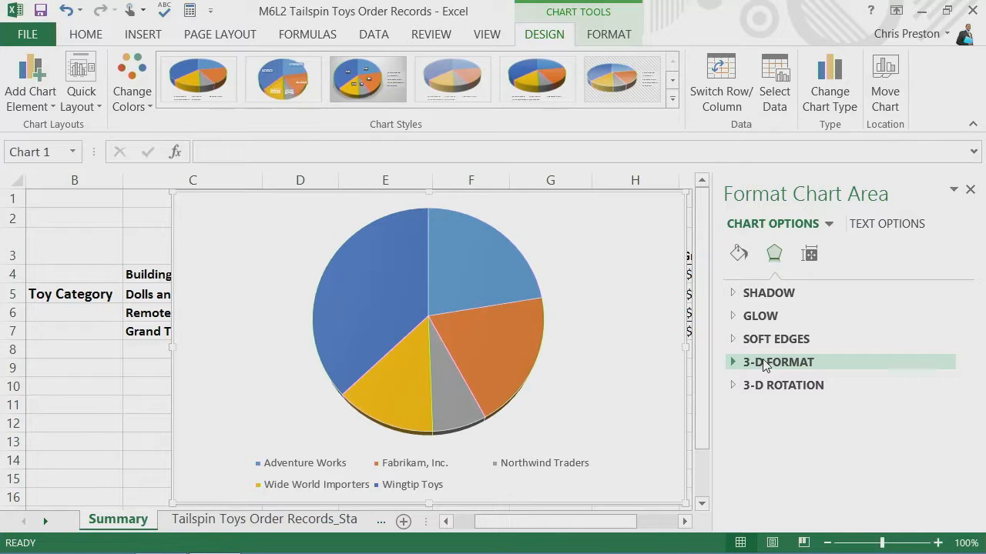
{"action": "left_click", "coordinate": [733, 293]}
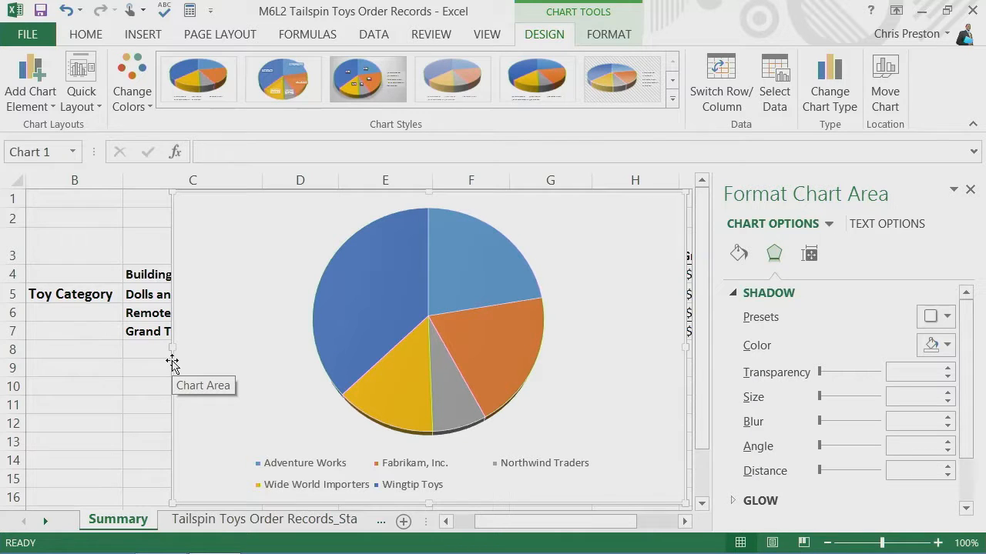
{"action": "left_click", "coordinate": [954, 319]}
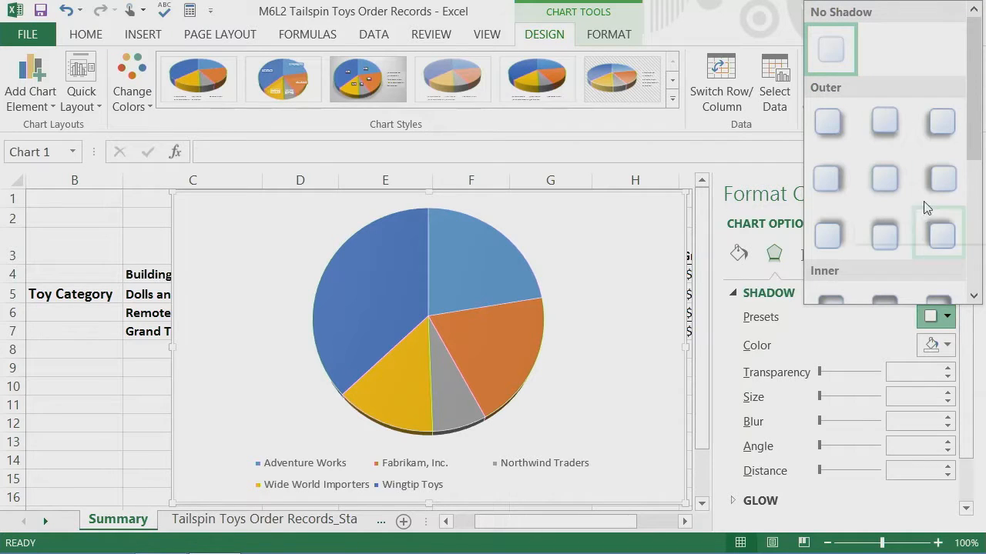
{"action": "left_click", "coordinate": [931, 181]}
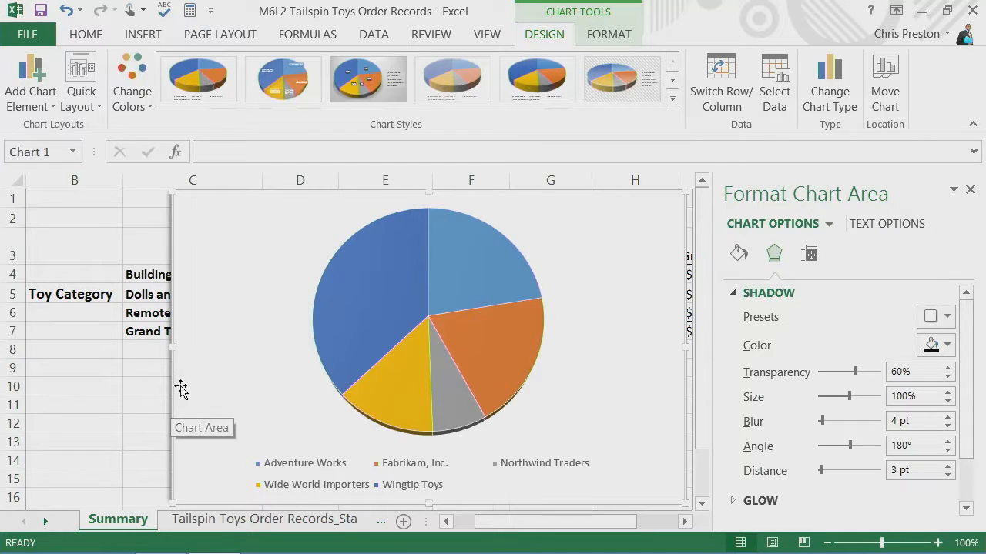
- Give the pie data series the same outer shadow preset with 11 pt blur, 132° angle and 34 pt distance
{"action": "mouse_move", "coordinate": [450, 389]}
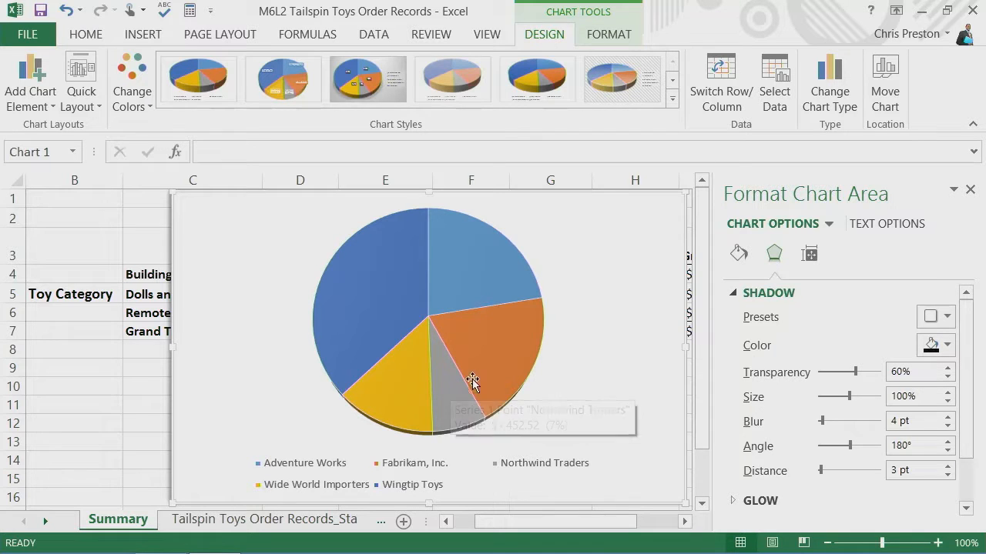
{"action": "left_click", "coordinate": [525, 297]}
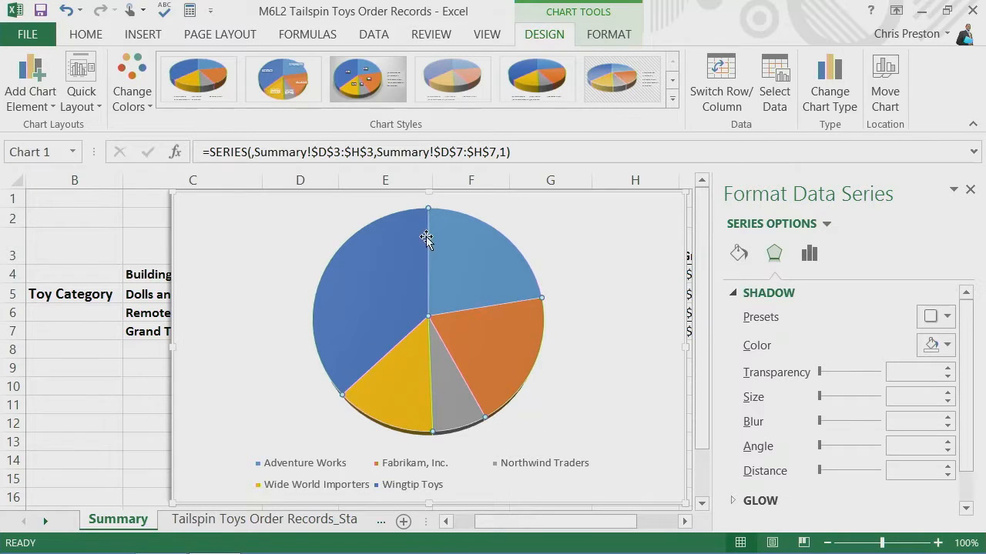
{"action": "left_click", "coordinate": [947, 317]}
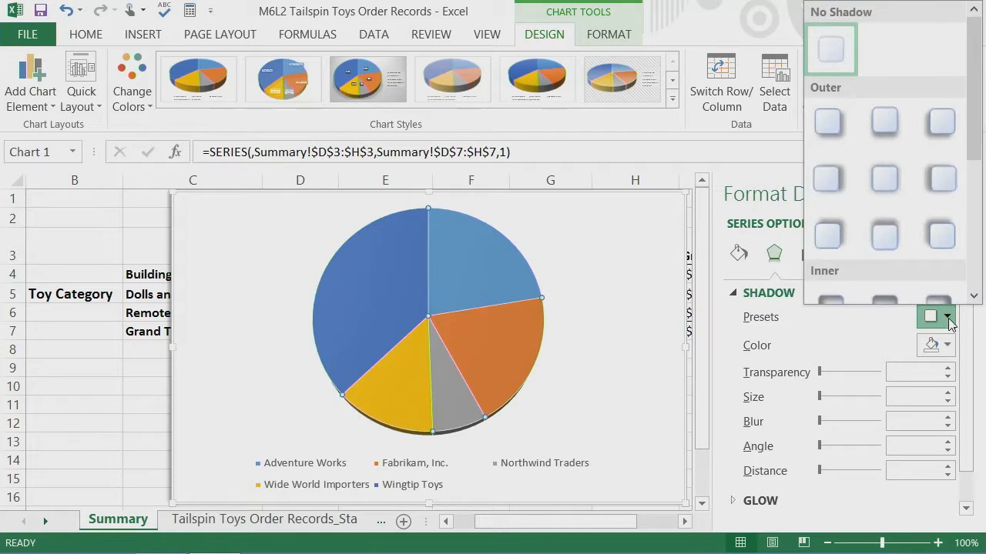
{"action": "left_click", "coordinate": [932, 182]}
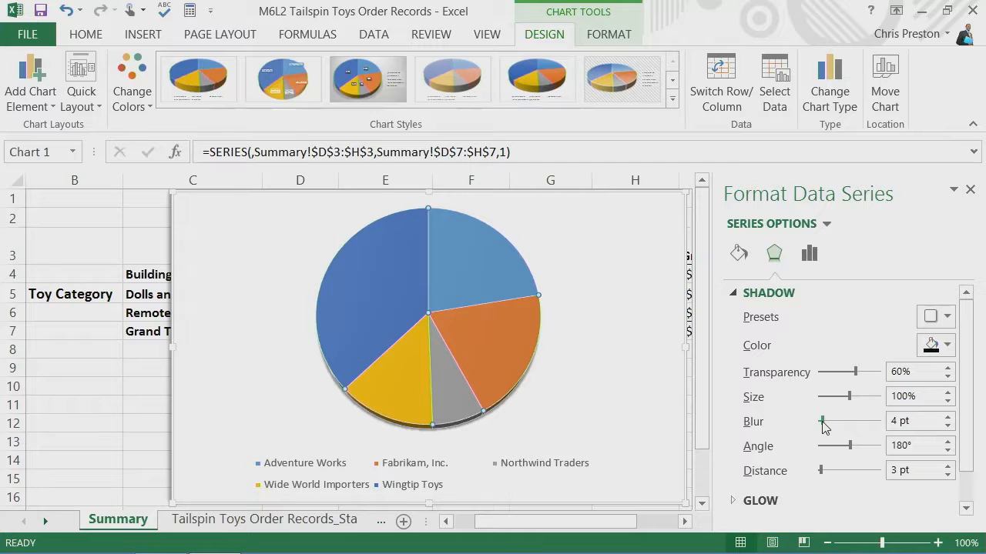
{"action": "left_click_drag", "start_coordinate": [822, 422], "coordinate": [827, 424]}
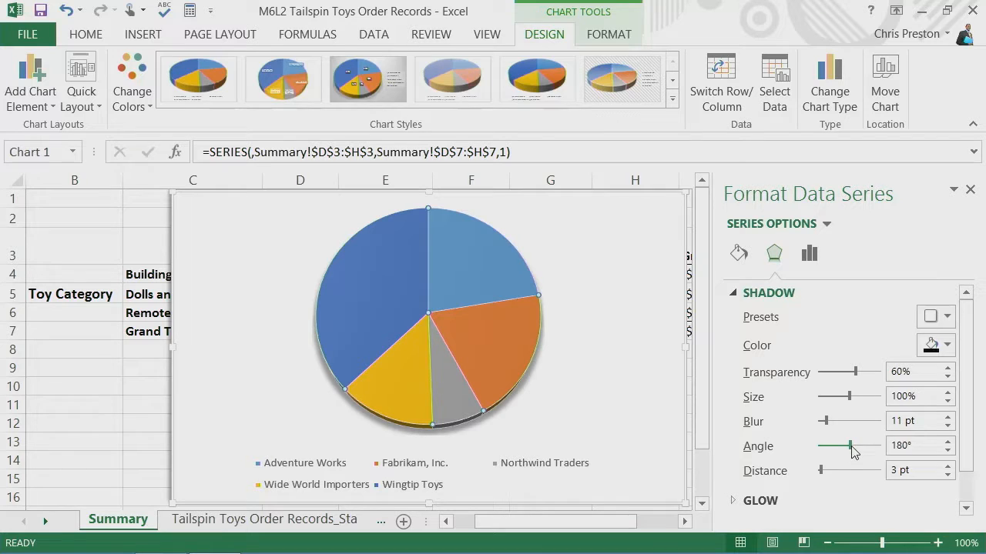
{"action": "left_click_drag", "start_coordinate": [850, 447], "coordinate": [830, 471]}
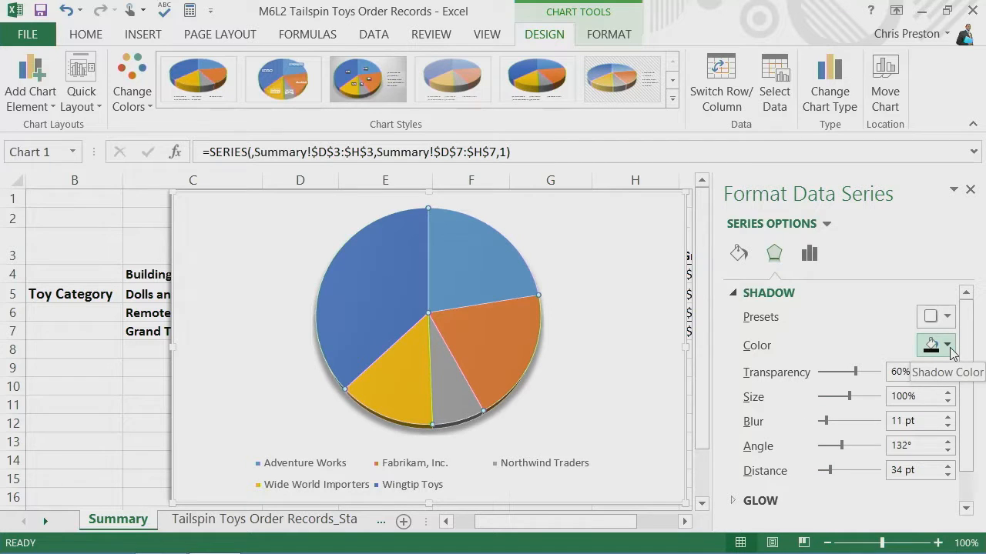
{"action": "left_click", "coordinate": [735, 296]}
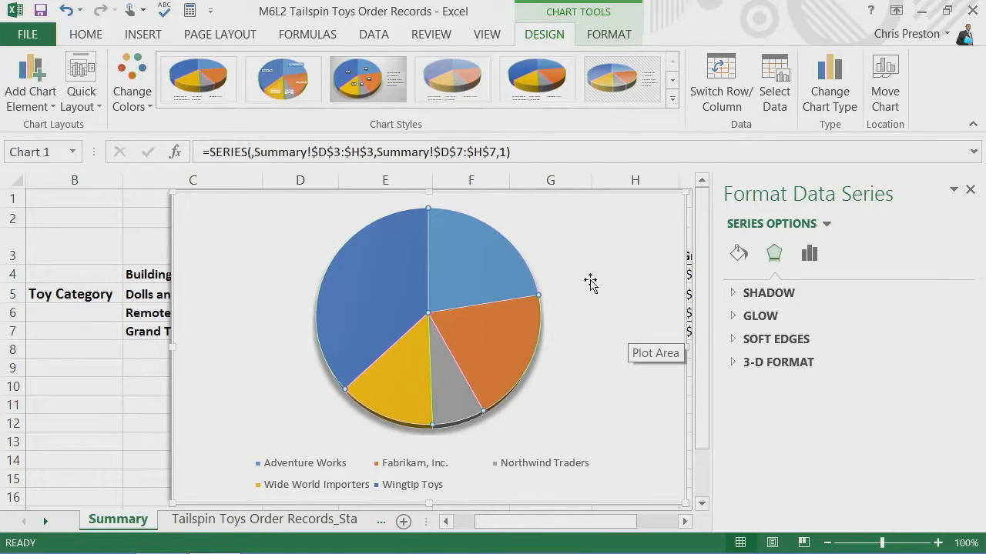
- Set the plot area's 3-D rotation to 290° for X and 50° for Y
{"action": "left_click", "coordinate": [617, 283]}
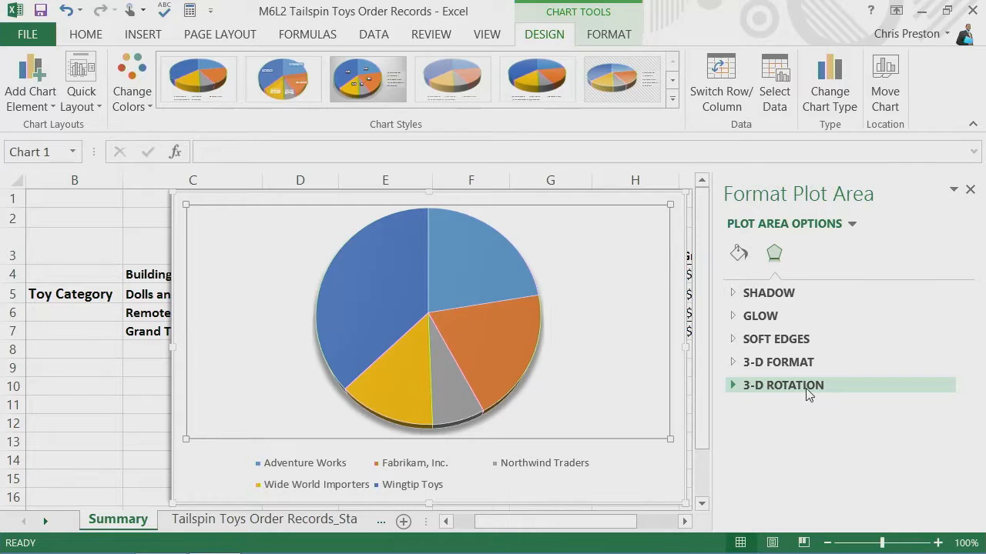
{"action": "left_click", "coordinate": [734, 385]}
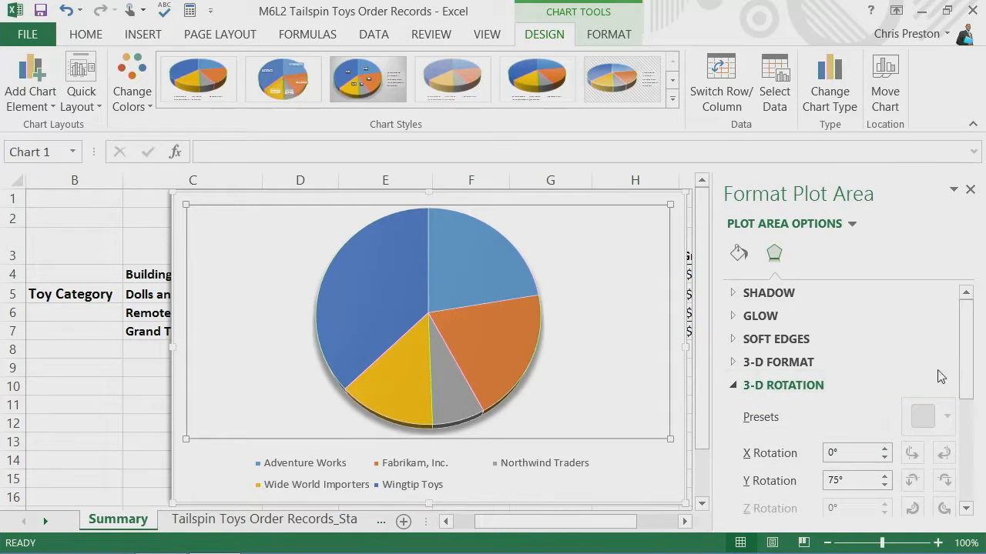
{"action": "left_click_drag", "start_coordinate": [969, 348], "coordinate": [964, 398]}
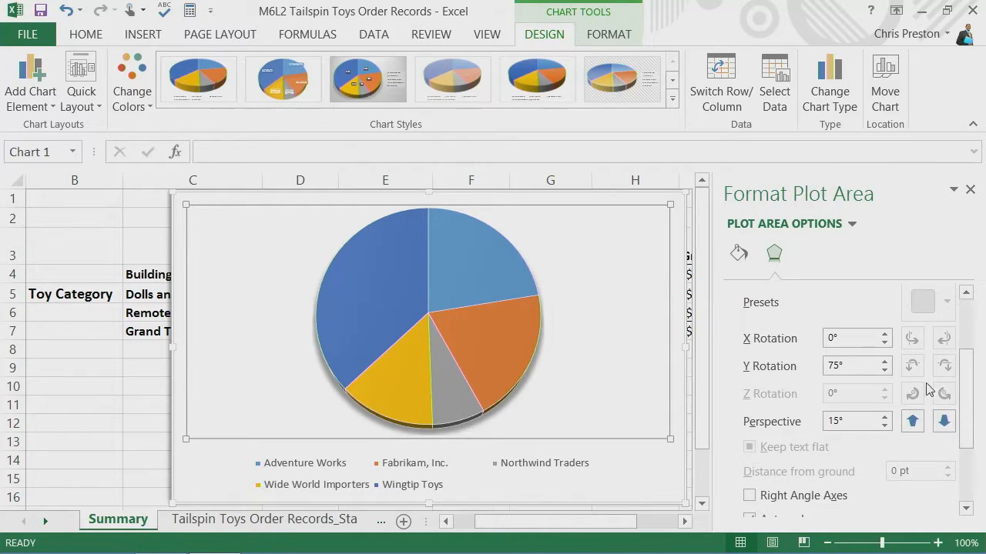
{"action": "left_click_drag", "start_coordinate": [883, 335], "coordinate": [883, 337]}
{"action": "left_click", "coordinate": [884, 337]}
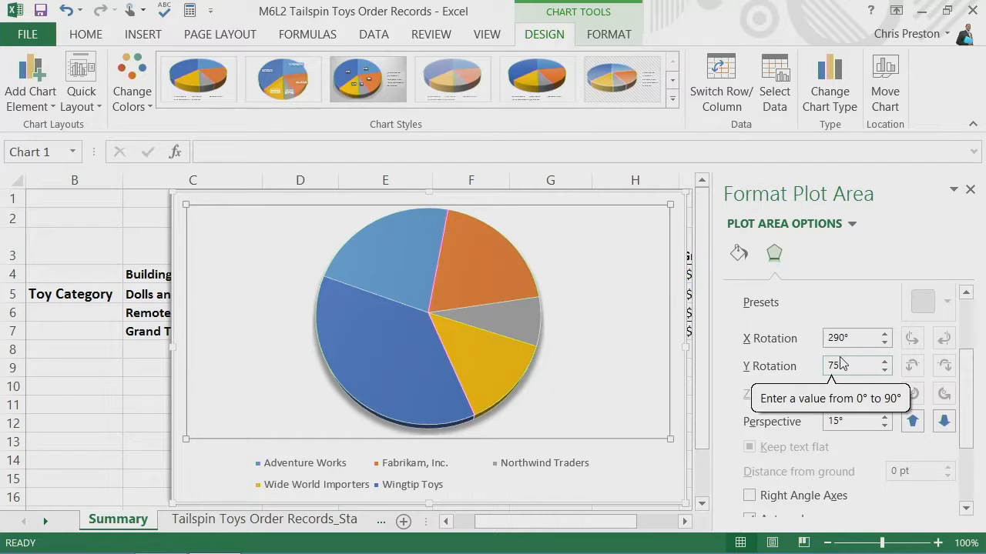
{"action": "left_click", "coordinate": [885, 361]}
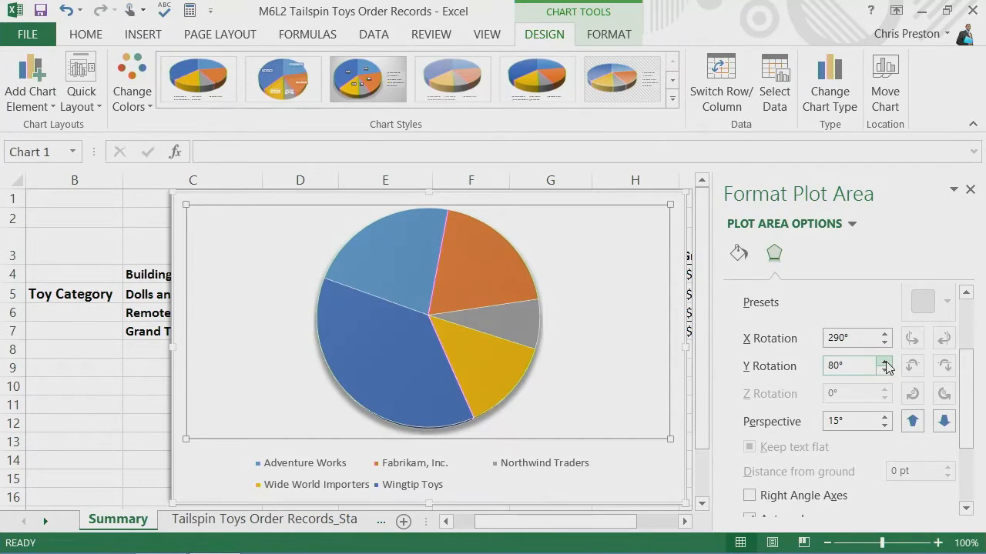
{"action": "left_click", "coordinate": [885, 370]}
{"action": "left_click", "coordinate": [884, 370]}
{"action": "left_click", "coordinate": [885, 370]}
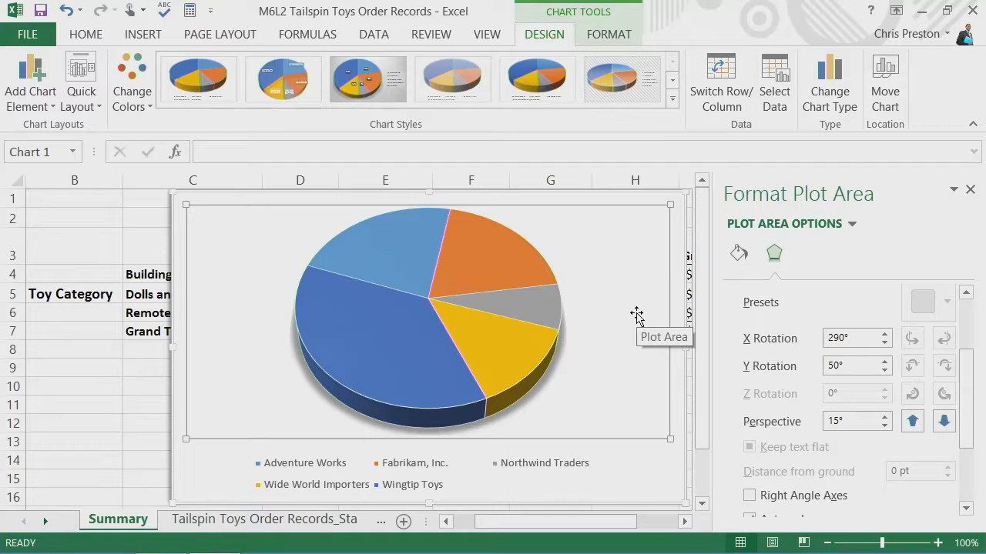
{"action": "left_click_drag", "start_coordinate": [972, 377], "coordinate": [968, 312]}
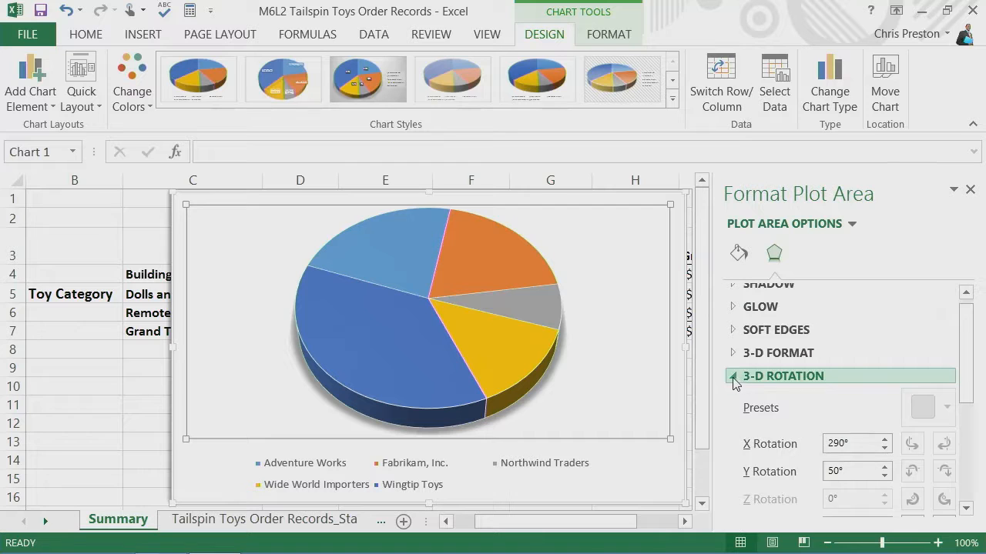
{"action": "left_click", "coordinate": [735, 375]}
- Apply the first top bevel preset, 6 pt wide and 6 pt high, to the pie data series
{"action": "left_click", "coordinate": [736, 371]}
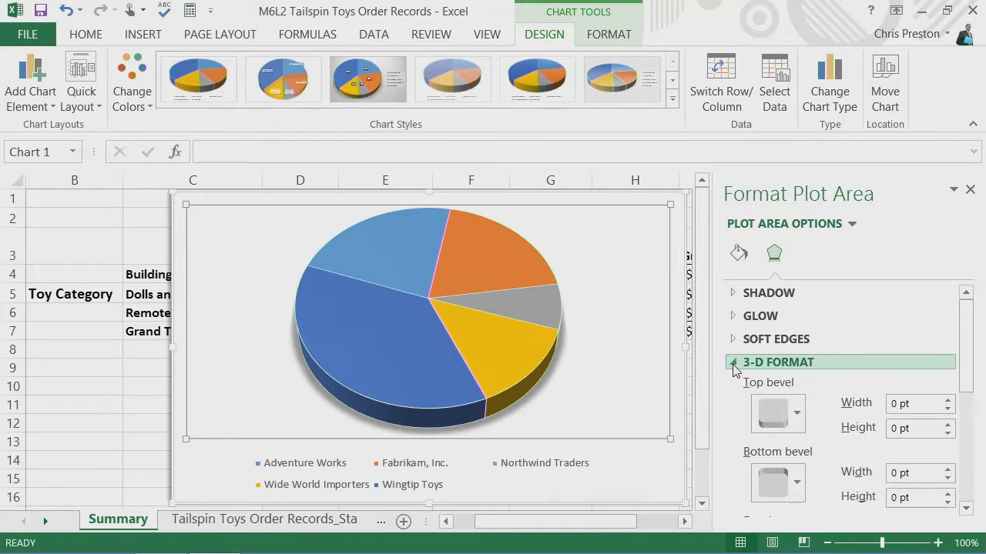
{"action": "left_click", "coordinate": [798, 414]}
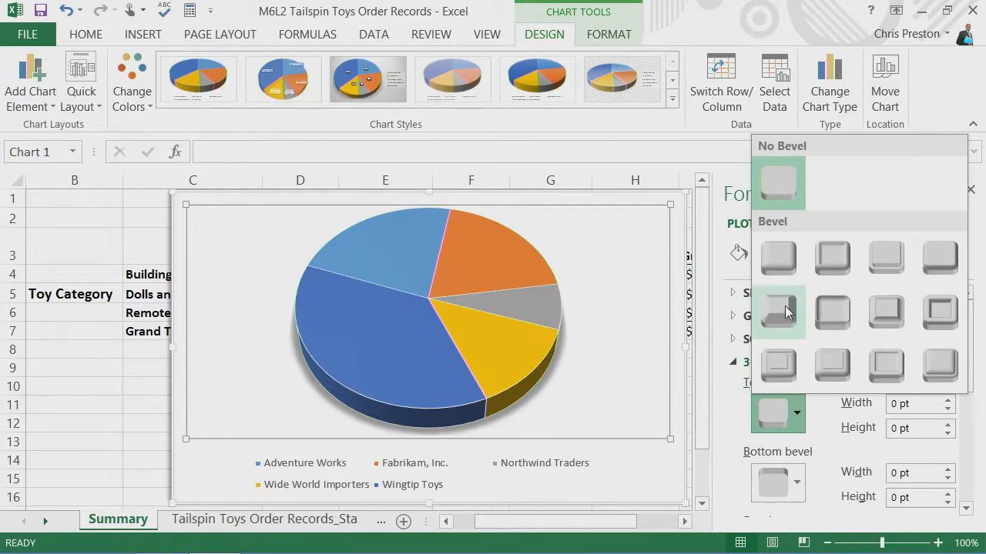
{"action": "key", "text": "Escape"}
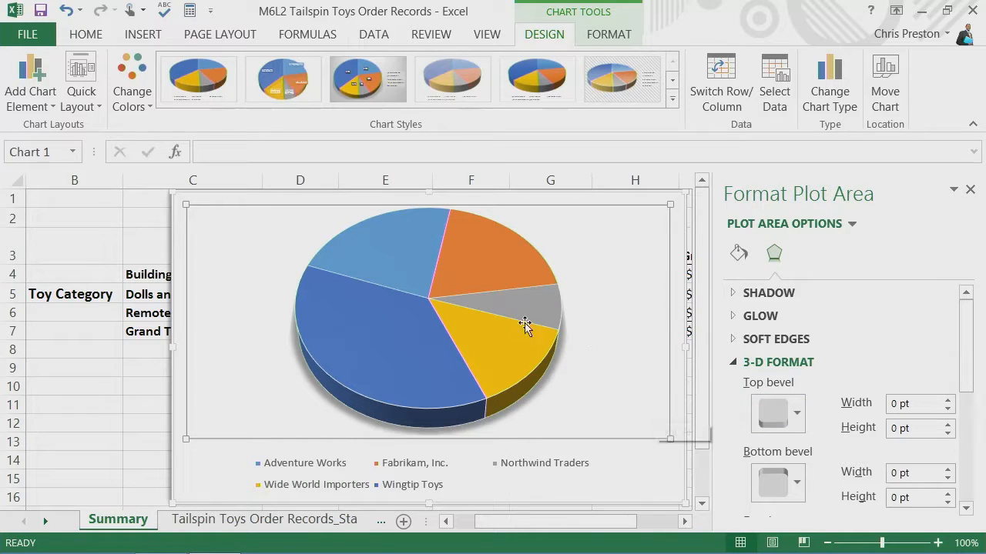
{"action": "left_click", "coordinate": [428, 301]}
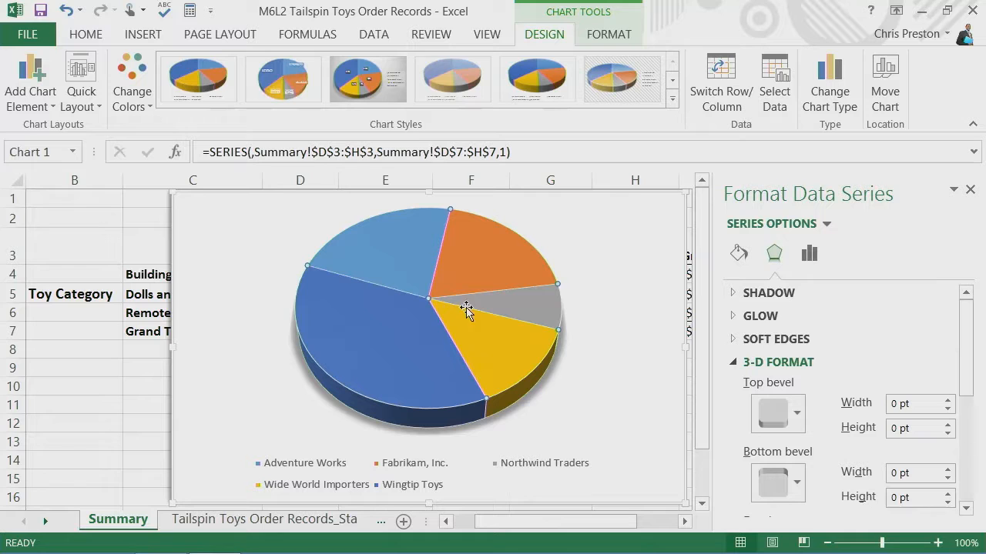
{"action": "left_click", "coordinate": [797, 416]}
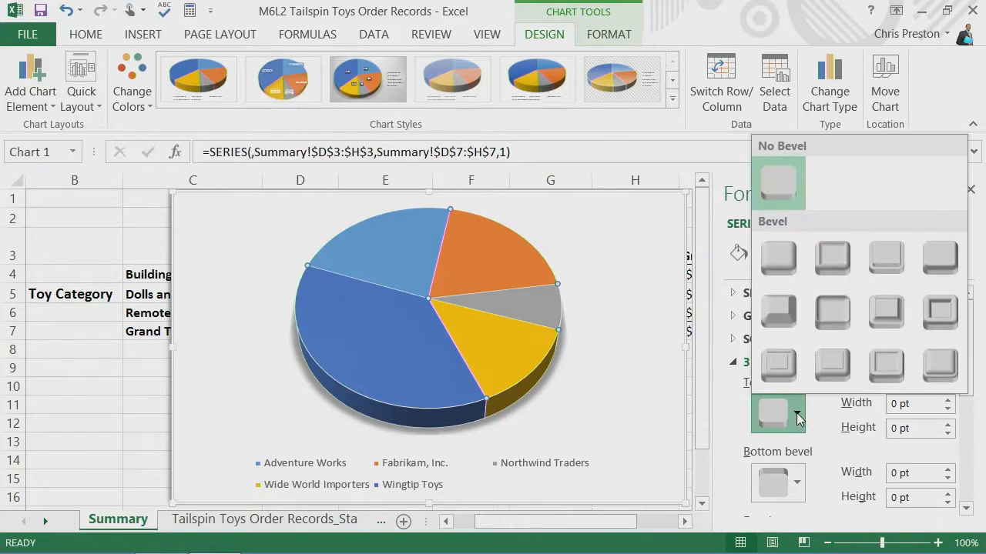
{"action": "left_click", "coordinate": [779, 262]}
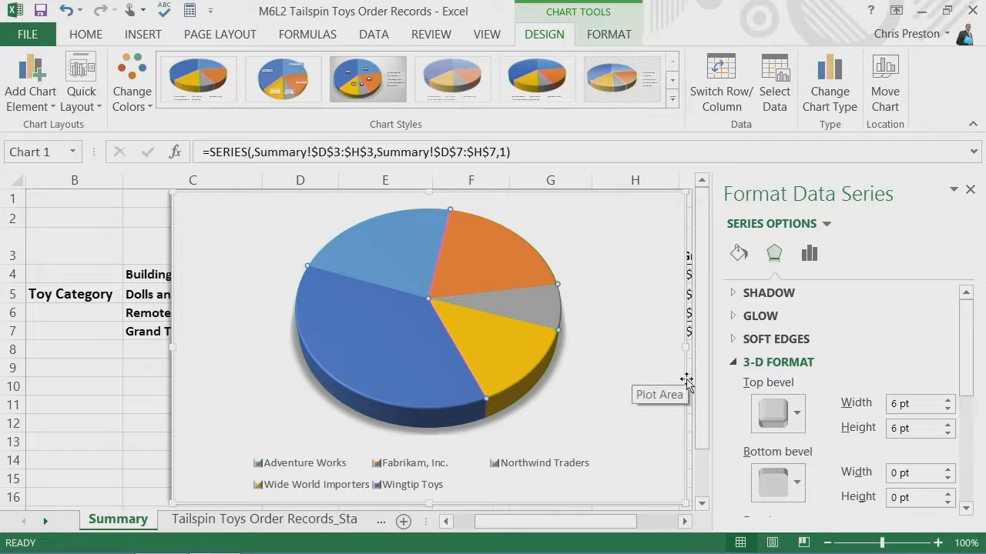
{"action": "left_click", "coordinate": [732, 362]}
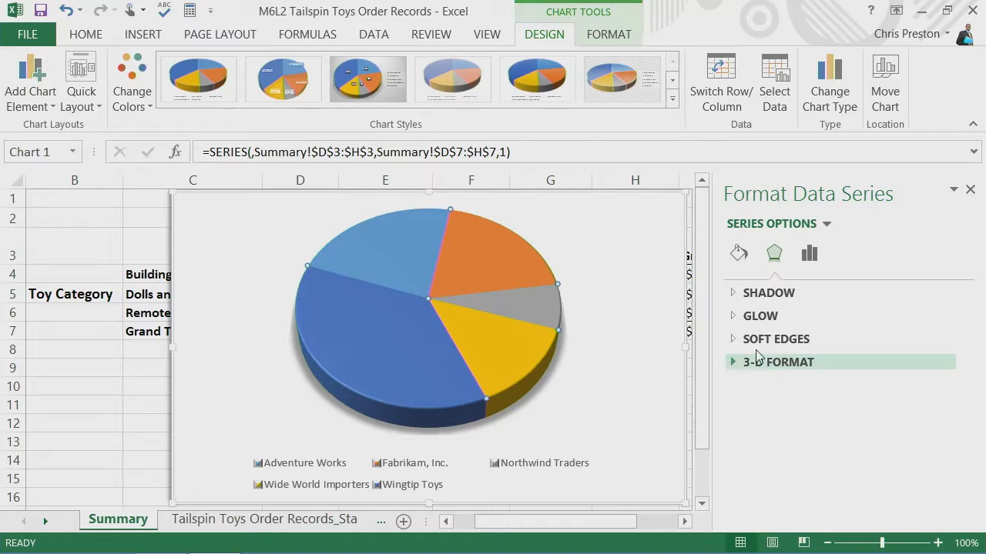
- Explode all the pie slices away from the centre and rejoin them into a whole pie
{"action": "left_click", "coordinate": [634, 335]}
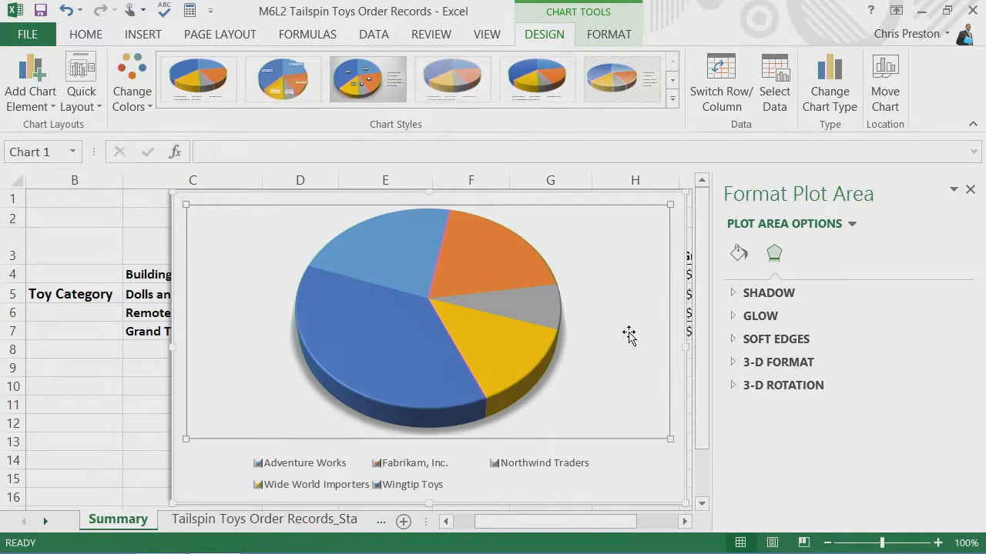
{"action": "left_click", "coordinate": [534, 303]}
{"action": "left_click_drag", "start_coordinate": [534, 303], "coordinate": [545, 303]}
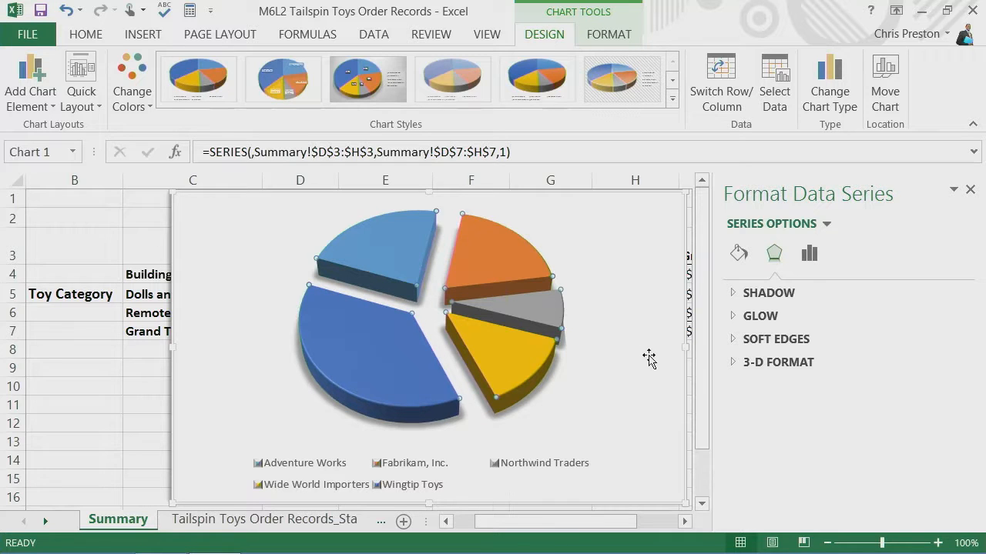
{"action": "left_click", "coordinate": [632, 370]}
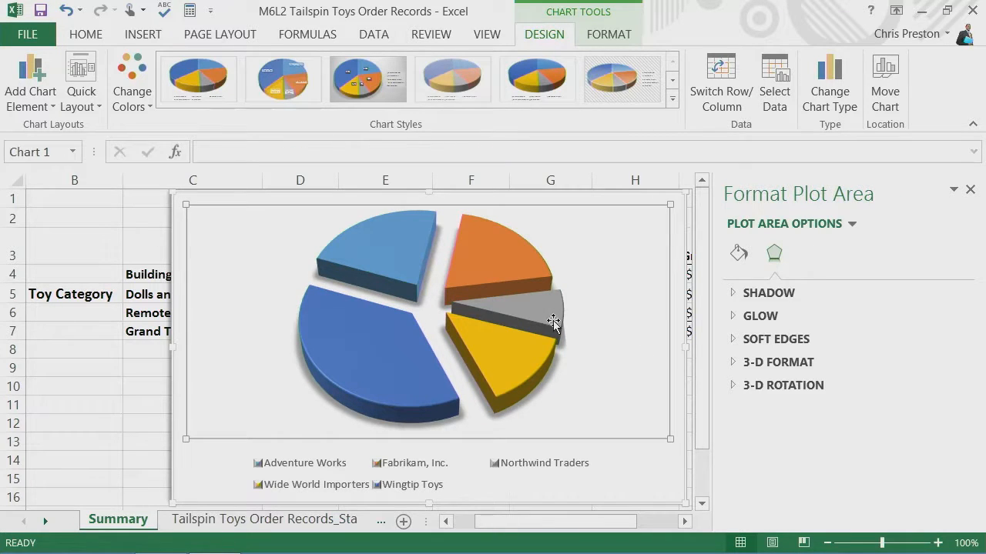
{"action": "mouse_move", "coordinate": [546, 310]}
{"action": "left_click_drag", "start_coordinate": [545, 310], "coordinate": [509, 305]}
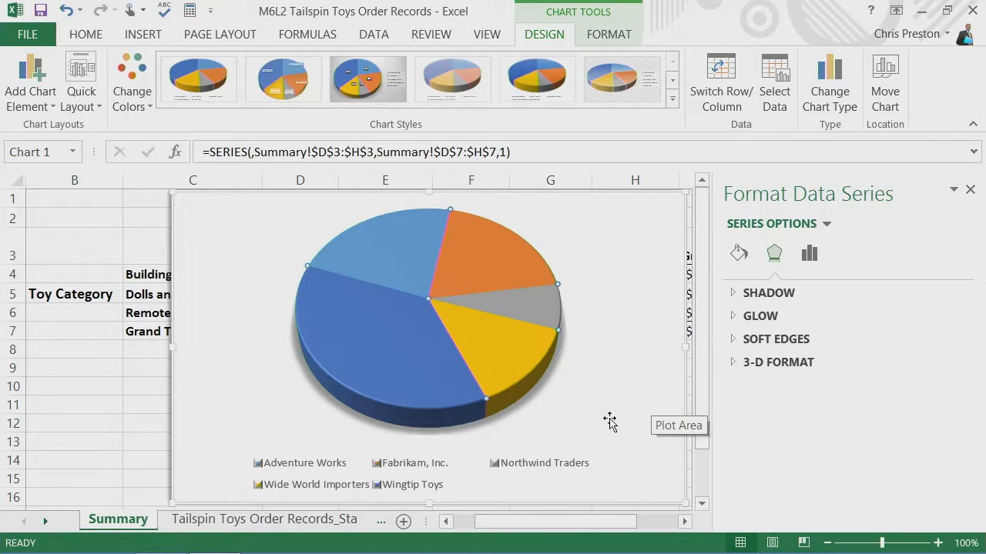
- Pull only the Northwind Traders slice out of the pie
{"action": "mouse_move", "coordinate": [528, 310]}
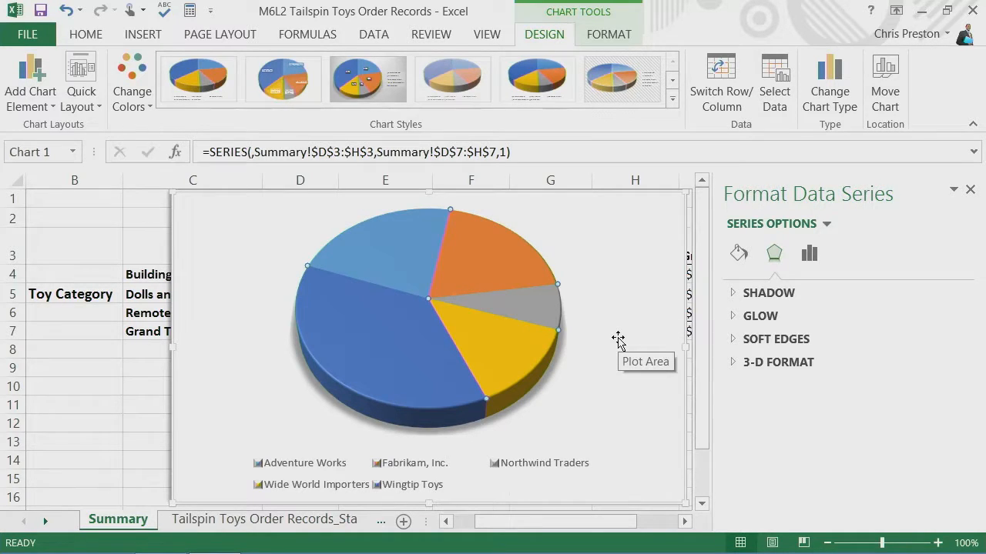
{"action": "left_click", "coordinate": [517, 304]}
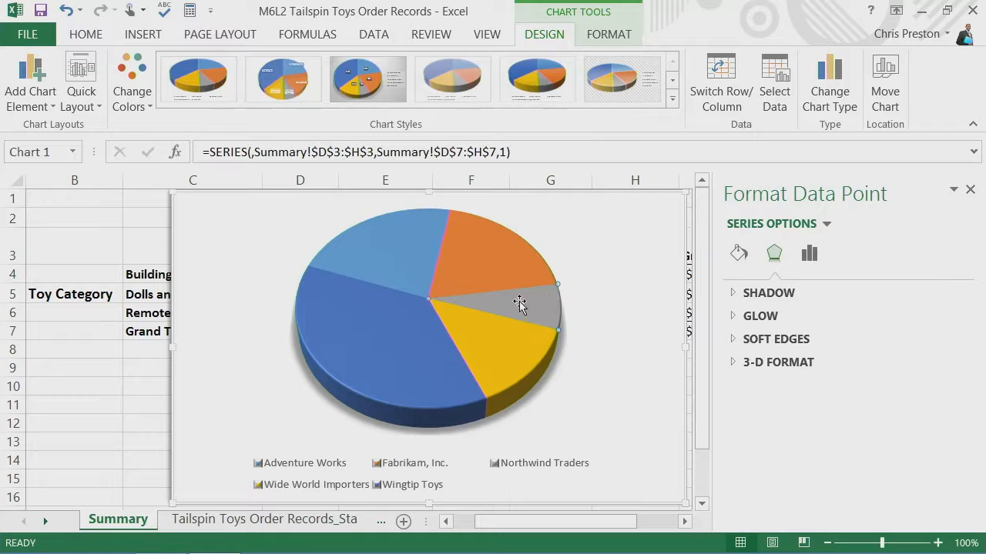
{"action": "left_click_drag", "start_coordinate": [508, 301], "coordinate": [562, 312]}
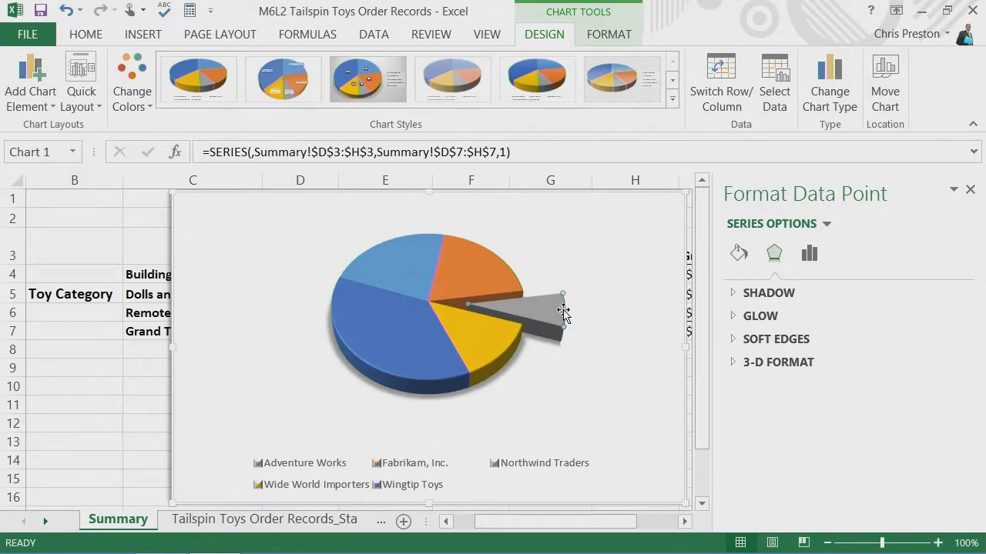